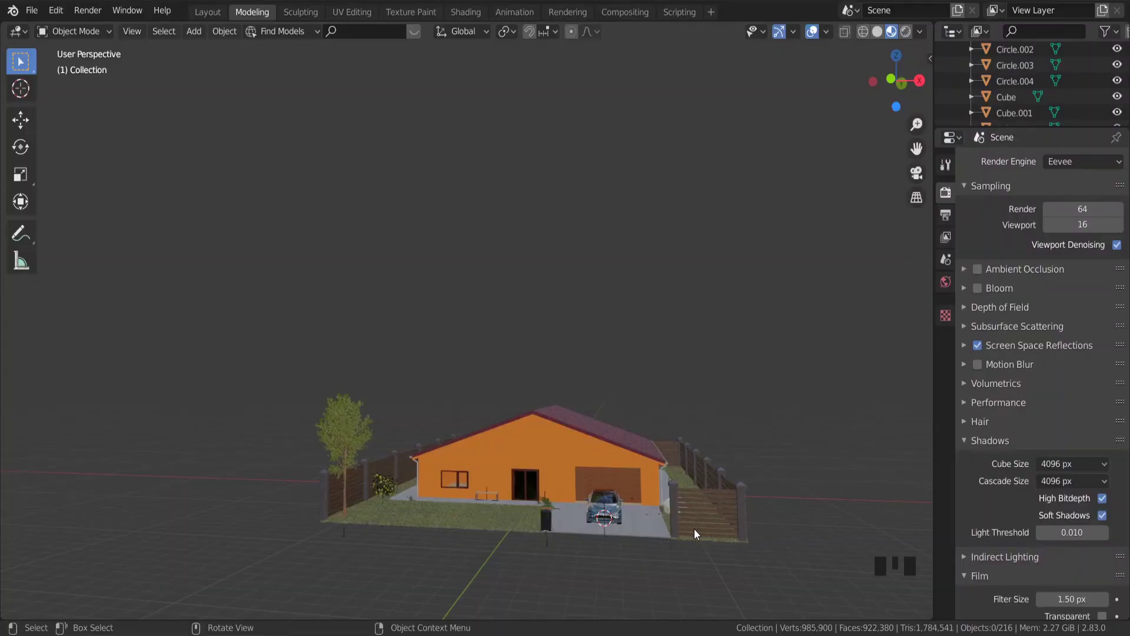
Orbit the view to face the house front, leaving Eevee as the render engine
middle_click_drag(695, 529, 724, 512)
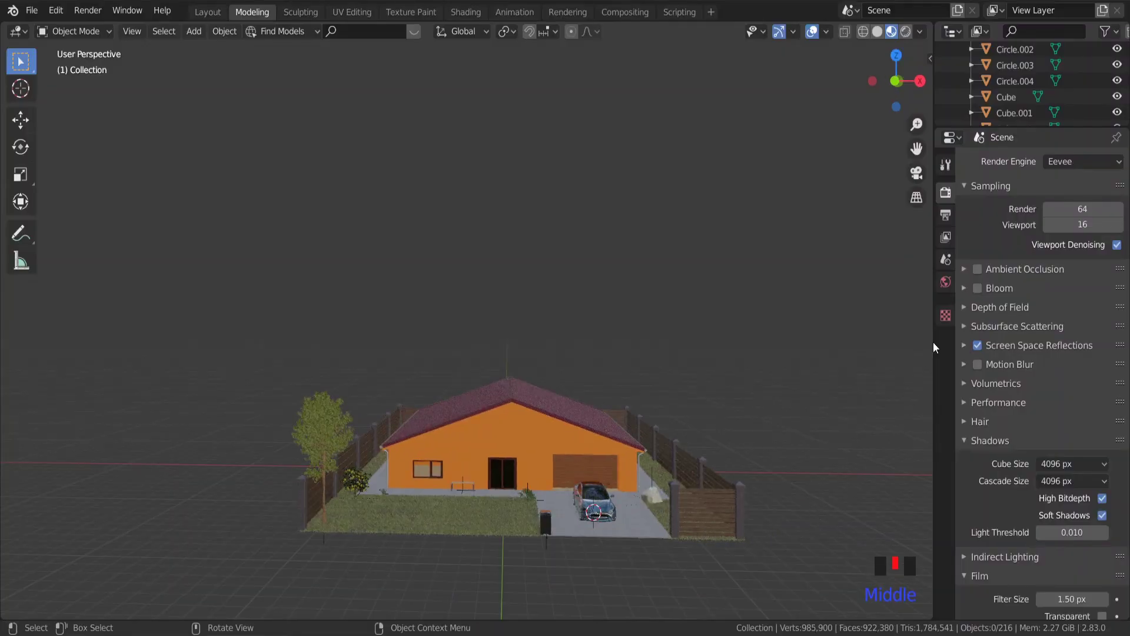
left_click(1077, 160)
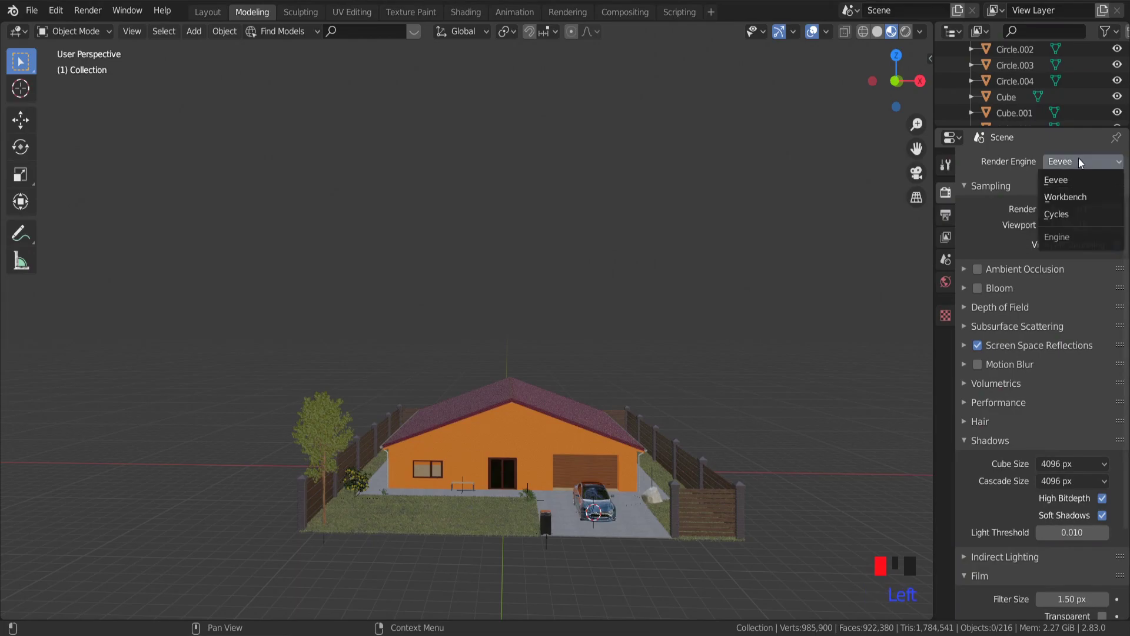
left_click(1055, 182)
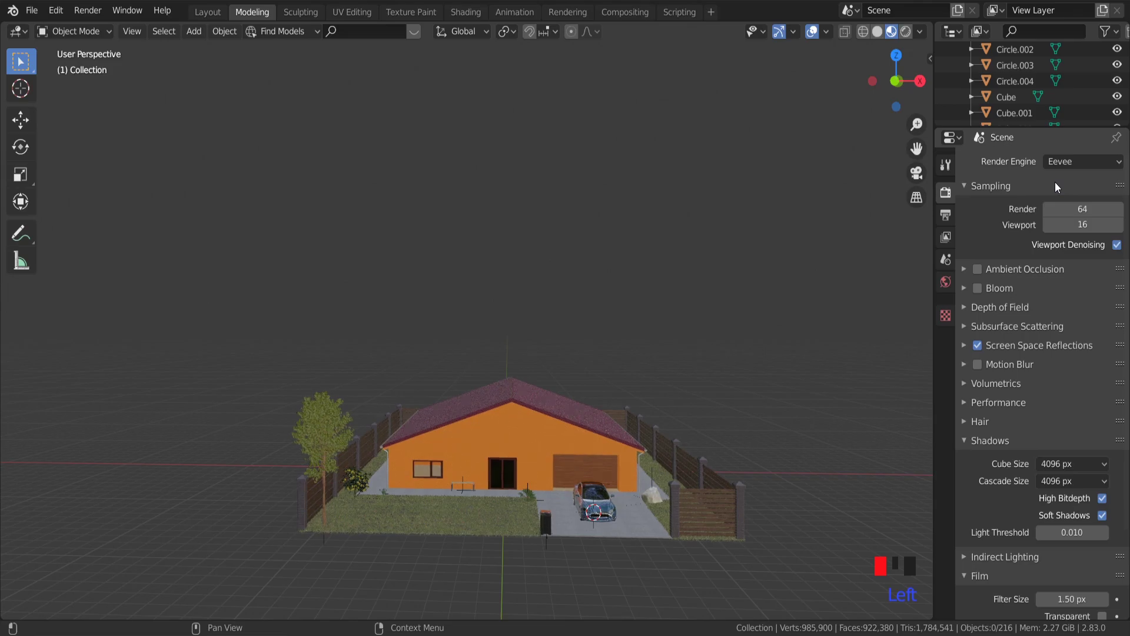
Make the world colour an Environment Texture loaded with kloppenheim_02_4k.hdr
left_click(946, 283)
left_click(1083, 266)
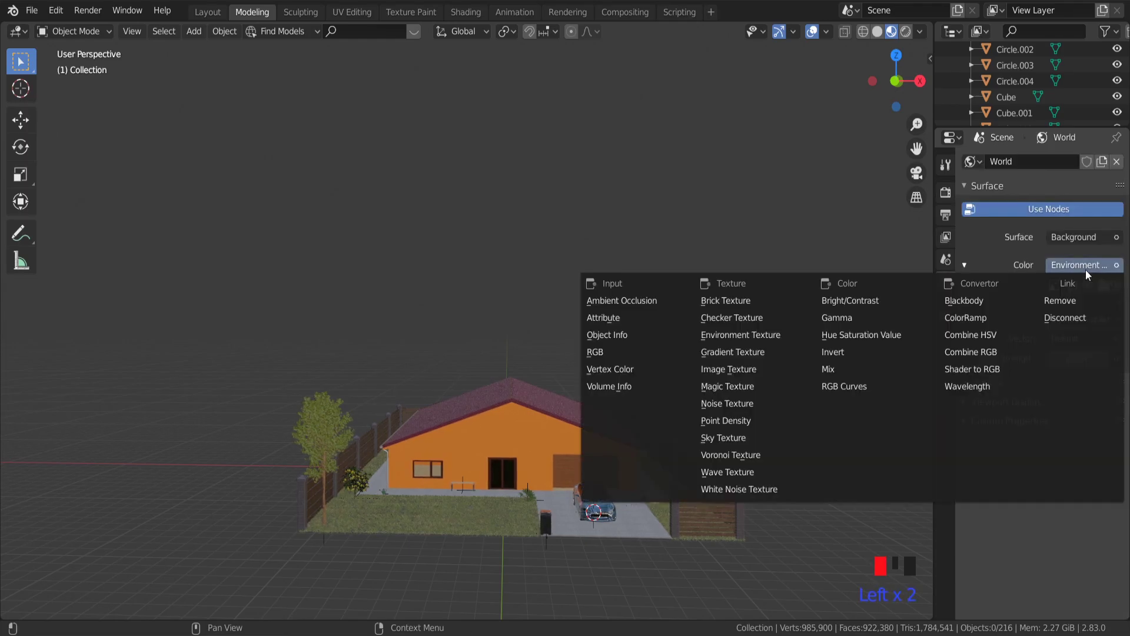
left_click(764, 334)
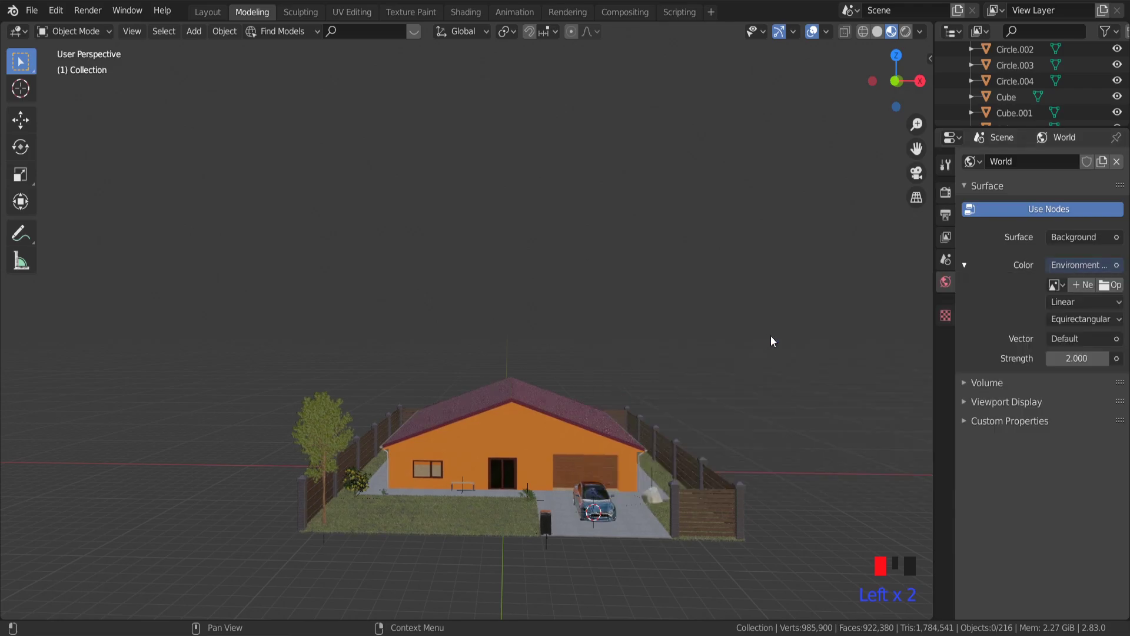
left_click(1111, 286)
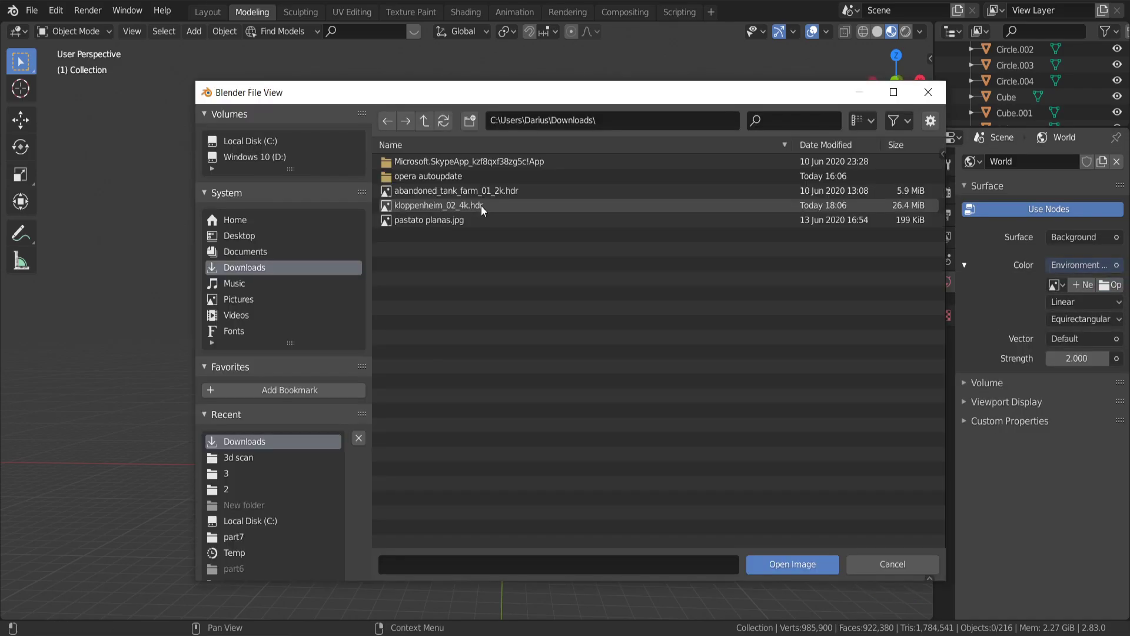
double_click(482, 206)
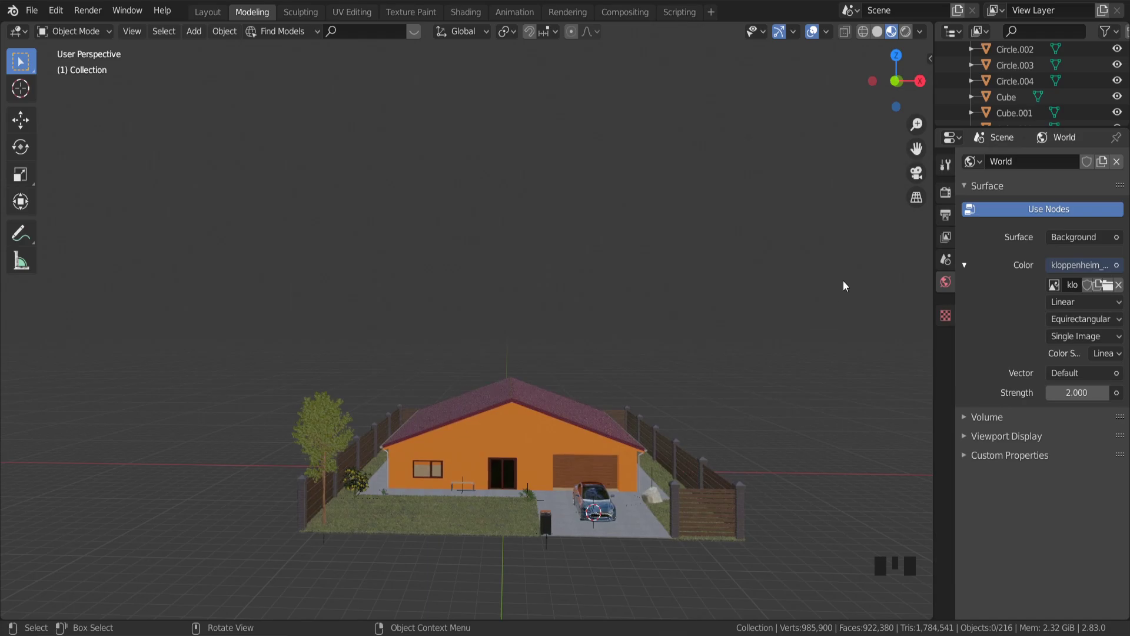
Set Lock Camera to View in the viewport sidebar's View tab
key("n")
left_click(925, 88)
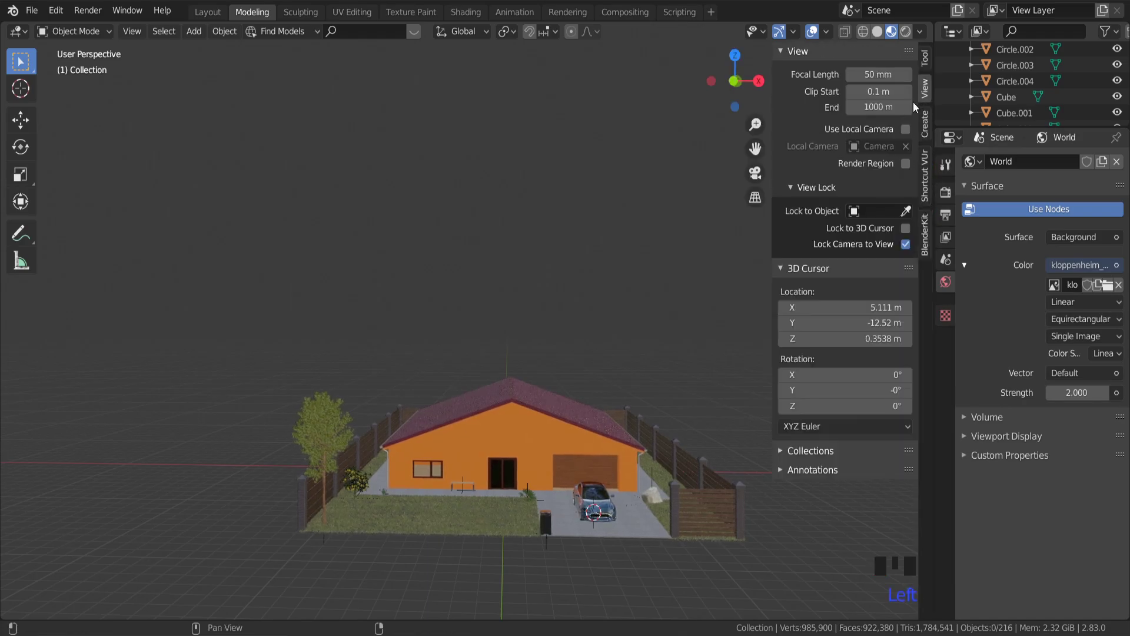
left_click(906, 245)
left_click(905, 245)
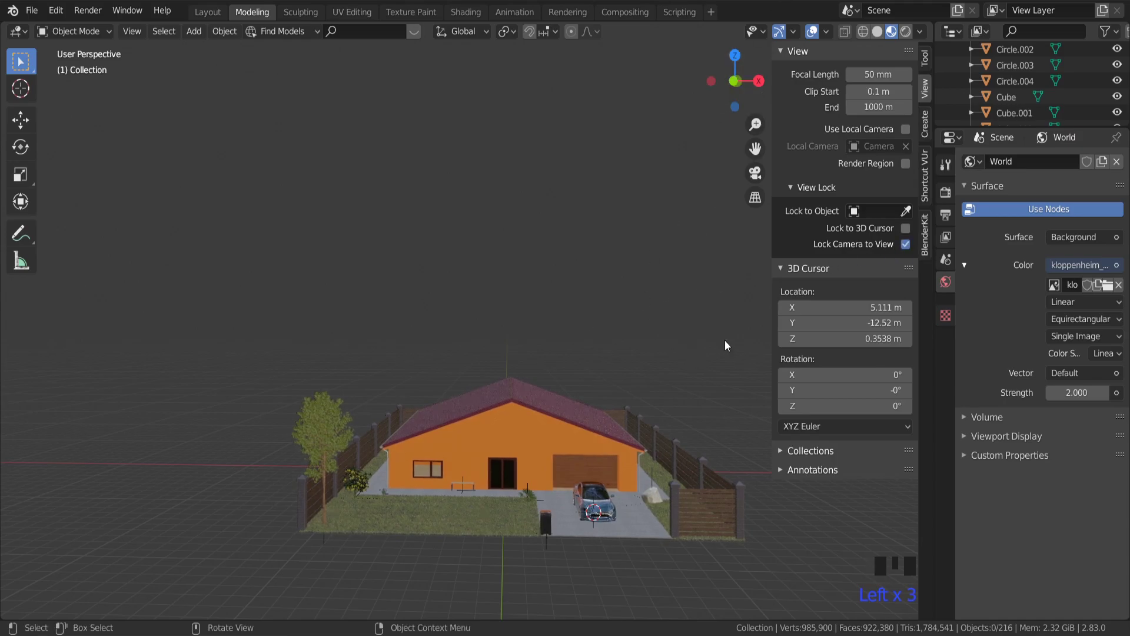
key("n")
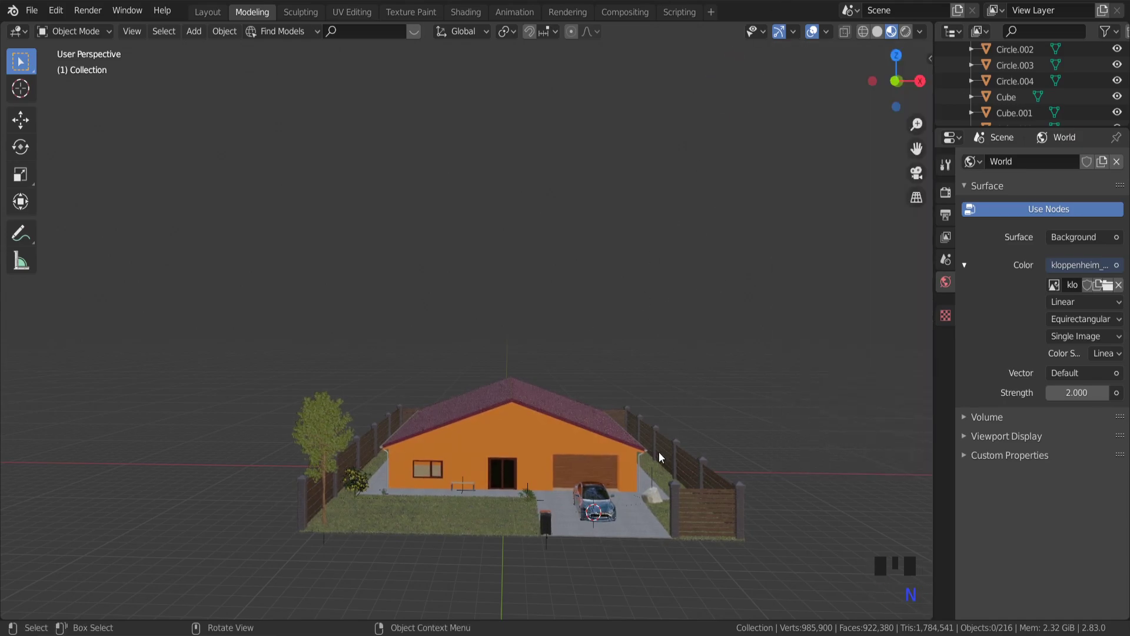
Align the camera to the current view with Ctrl+Alt+Numpad0 and pan to frame the house
key("ctrl+alt+KP_0")
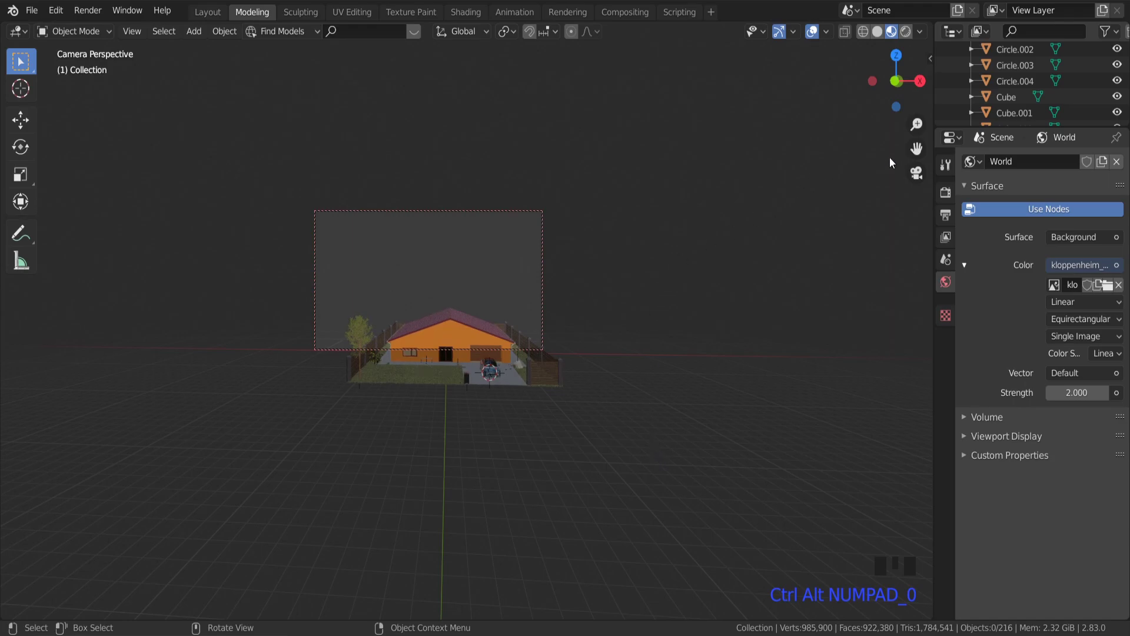
left_click_drag(914, 152, 415, 167)
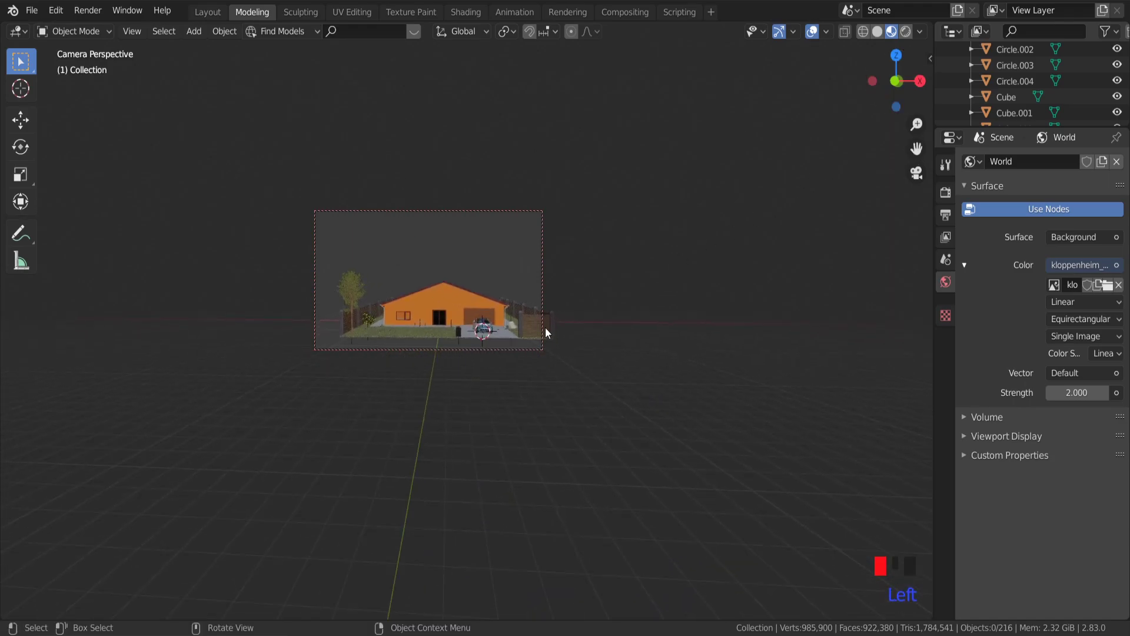
scroll(545, 324, "up", 2)
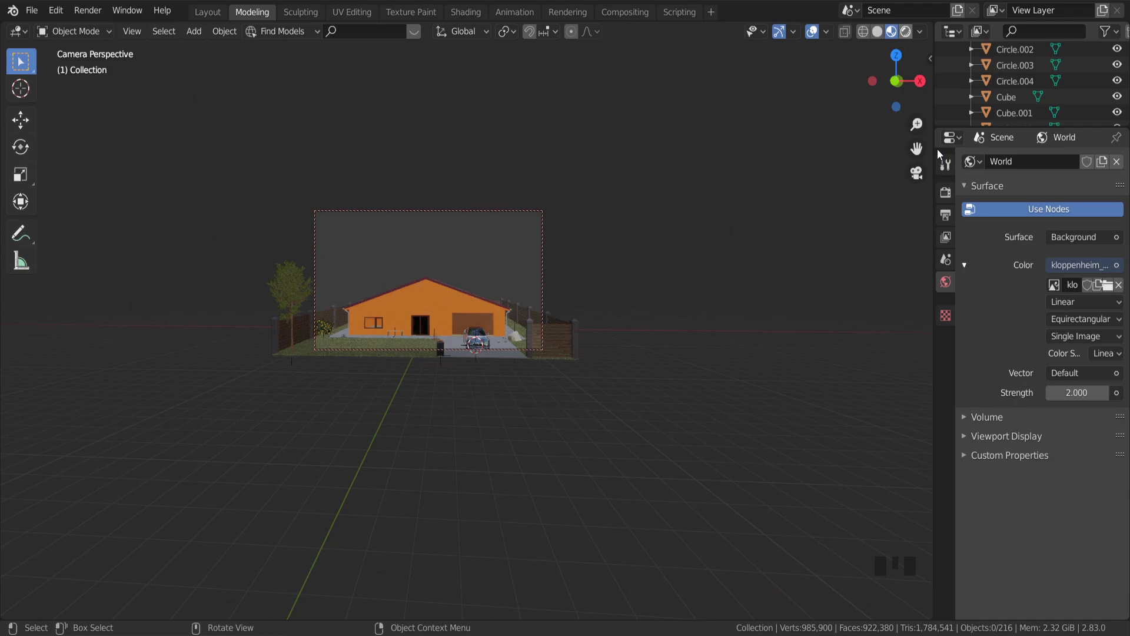
Switch to Rendered shading and pan, orbit and zoom the camera to face the house head-on
key("z")
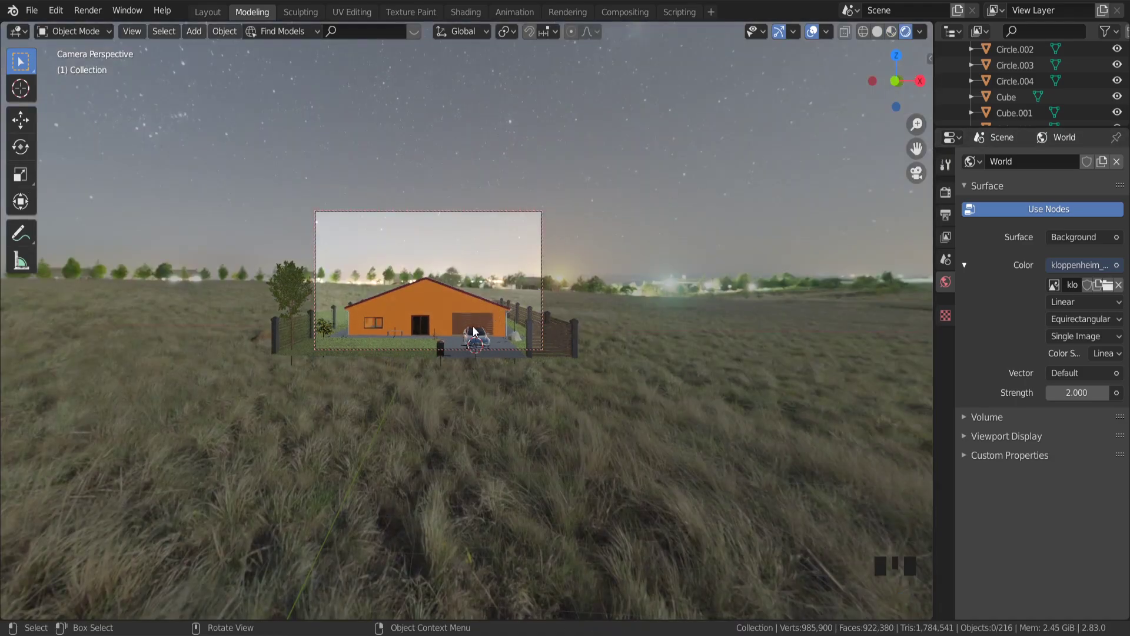
scroll(475, 333, "up", 2)
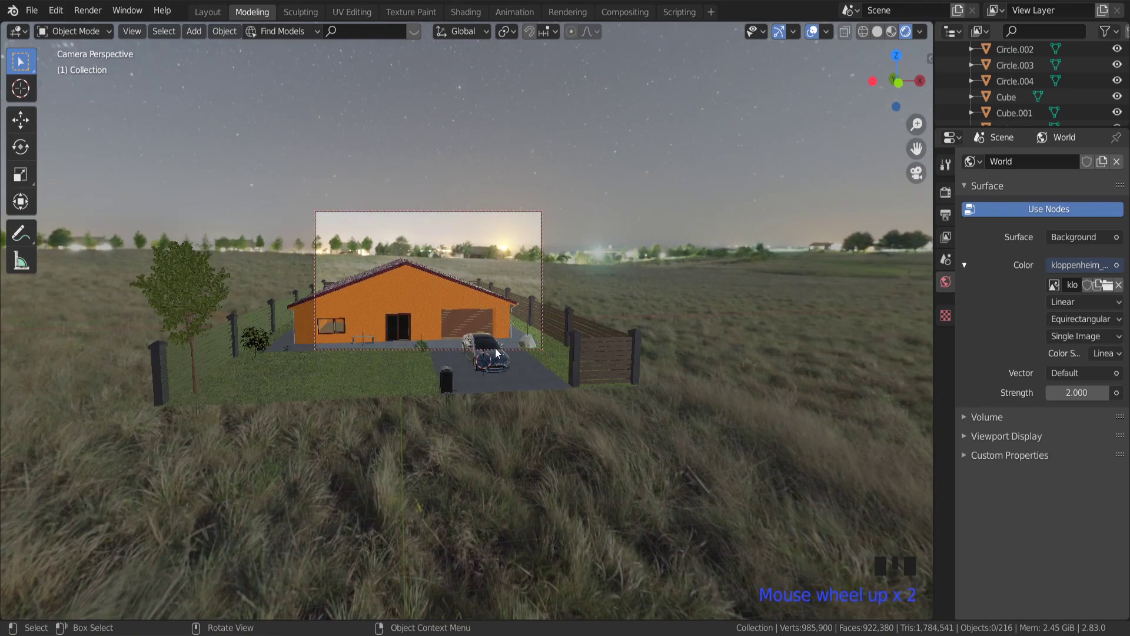
scroll(496, 352, "up", 1)
left_click_drag(917, 148, 860, 119)
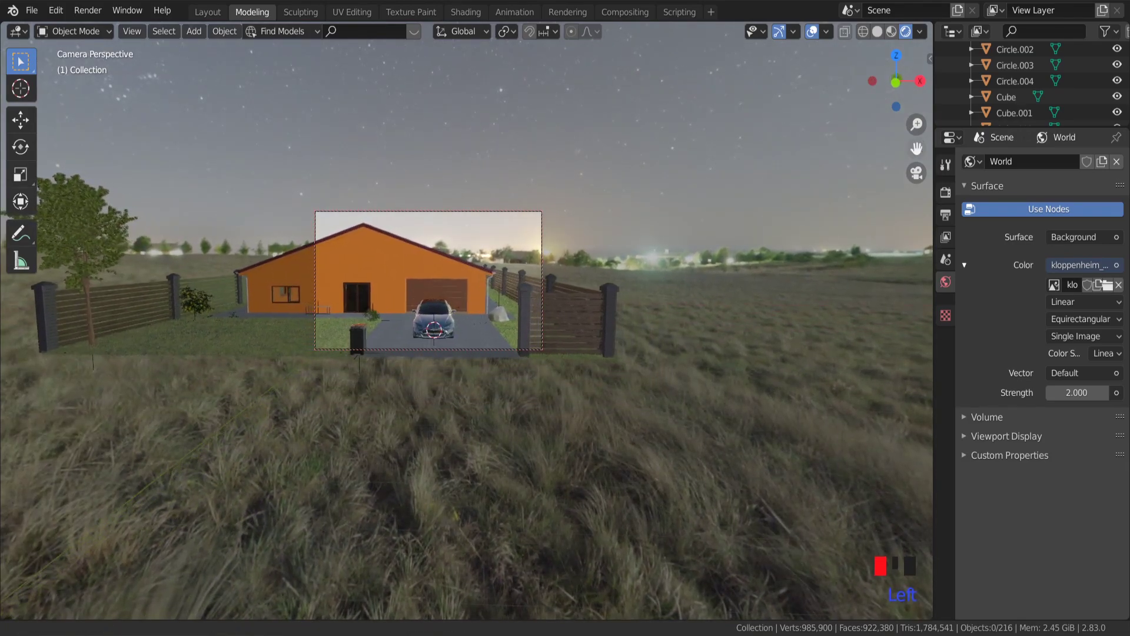
middle_click_drag(608, 242, 580, 241)
left_click_drag(916, 148, 634, 267)
left_click_drag(917, 148, 912, 149)
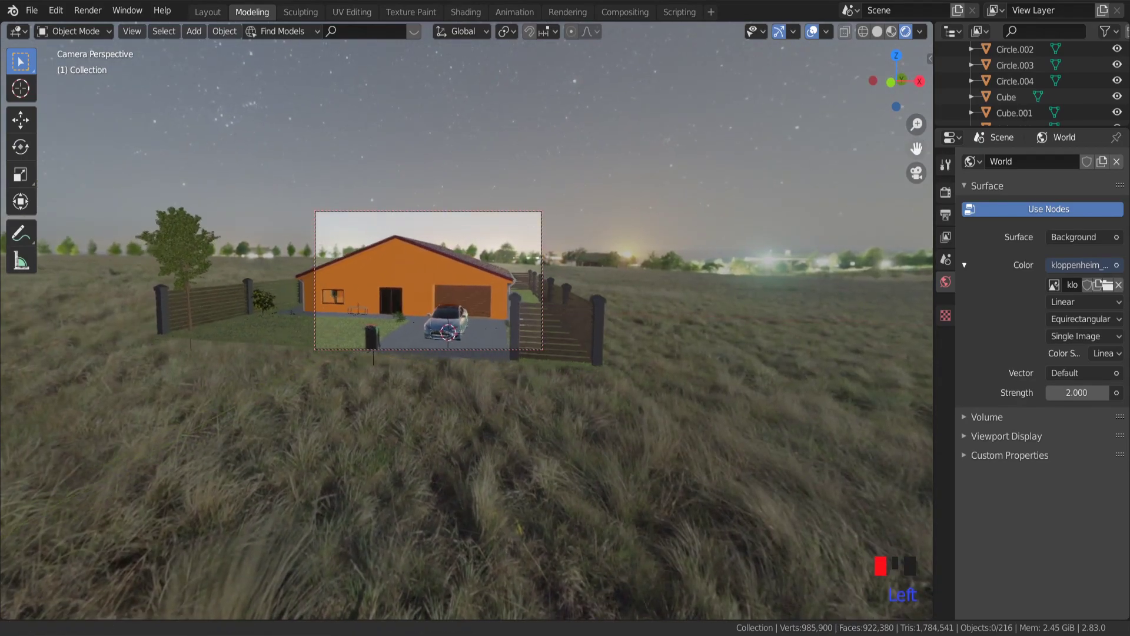
key("KP_0")
key("KP_0")
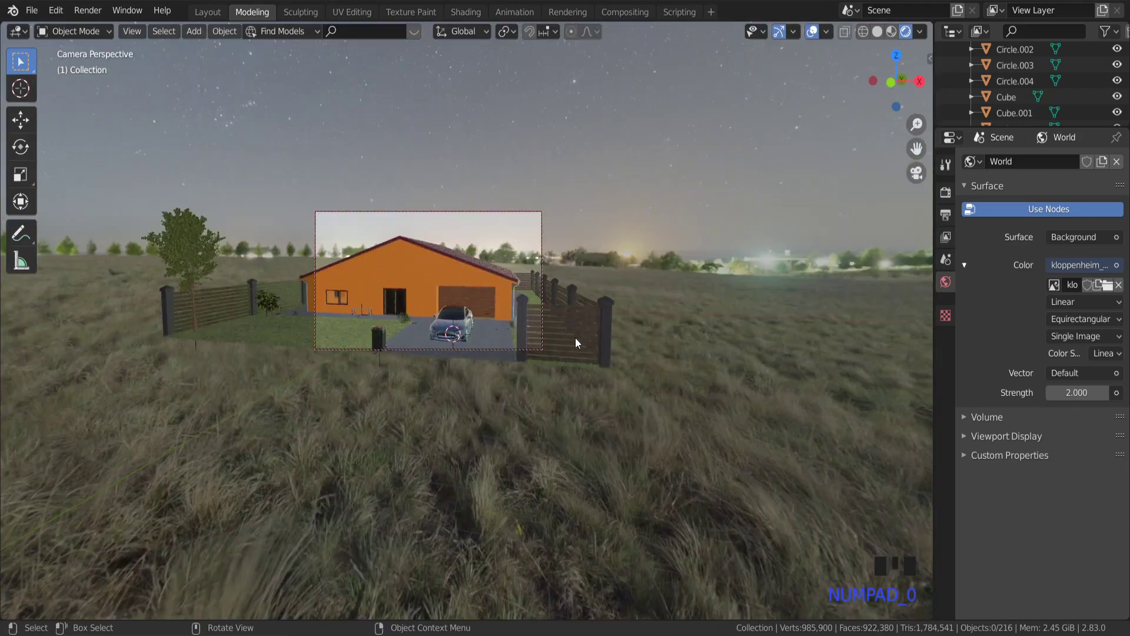
left_click_drag(916, 149, 908, 148)
middle_click_drag(624, 290, 561, 305)
left_click_drag(916, 148, 914, 147)
Switch on Lock Camera to View and recentre the house in the camera frame
key("n")
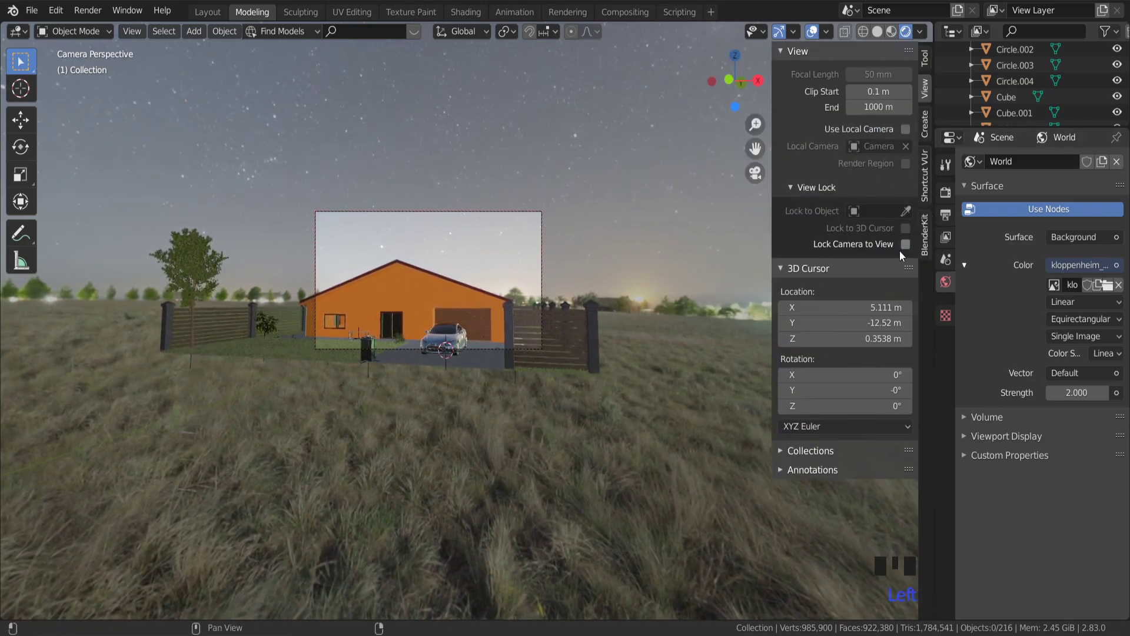
left_click(905, 244)
left_click_drag(756, 148, 754, 148)
key("n")
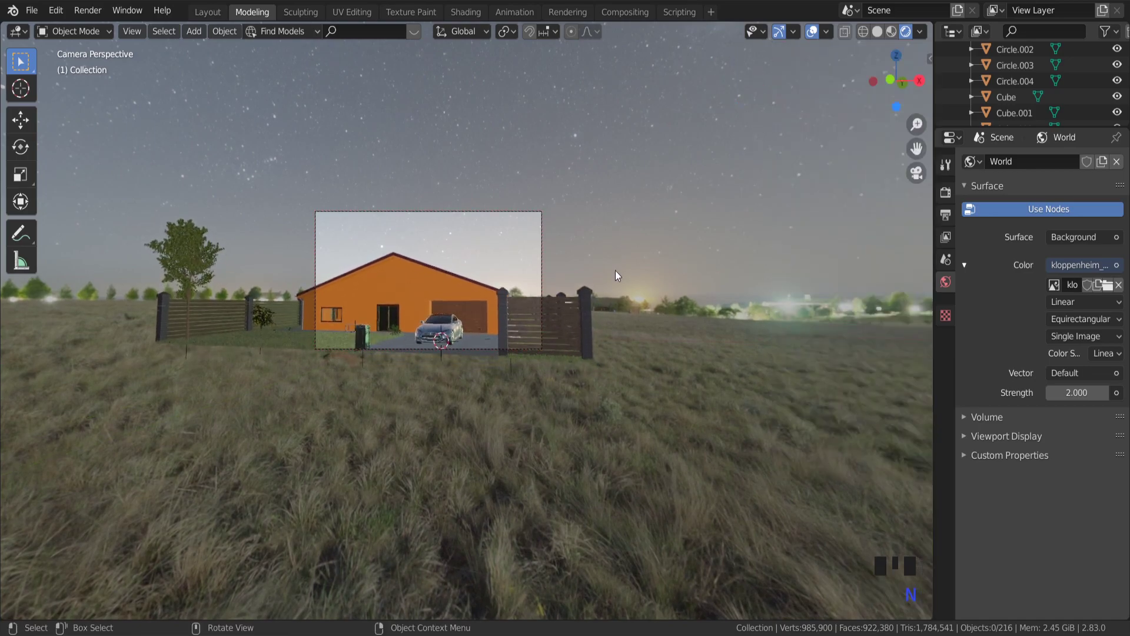
scroll(462, 305, "up", 7)
scroll(561, 348, "down", 1)
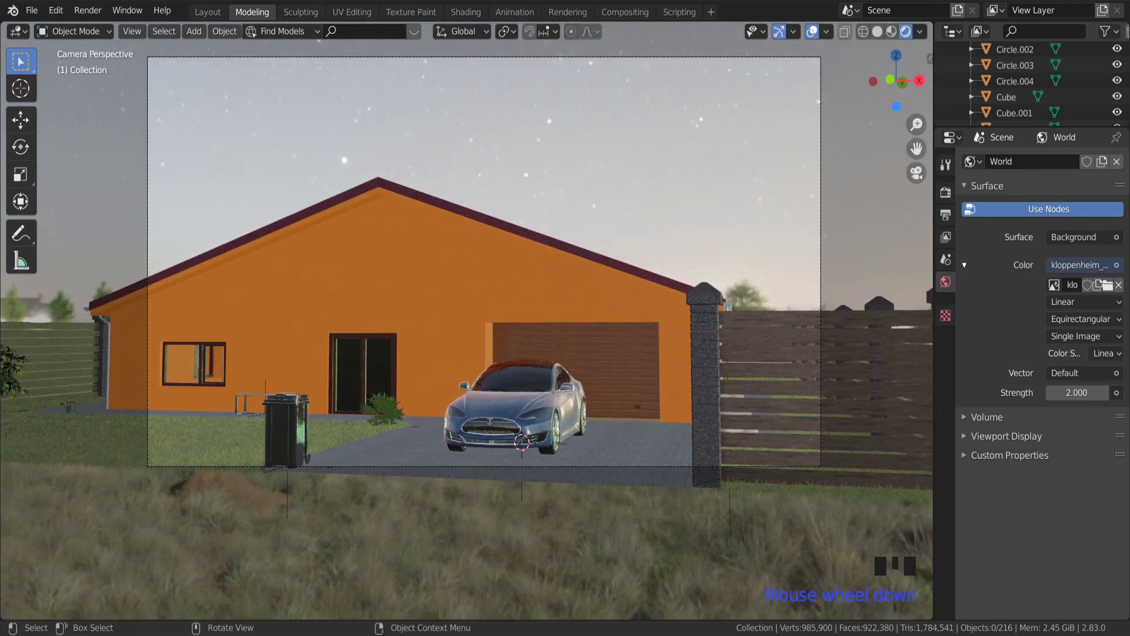
Switch to the Shading workspace and show the World node tree in the node editor
left_click(457, 17)
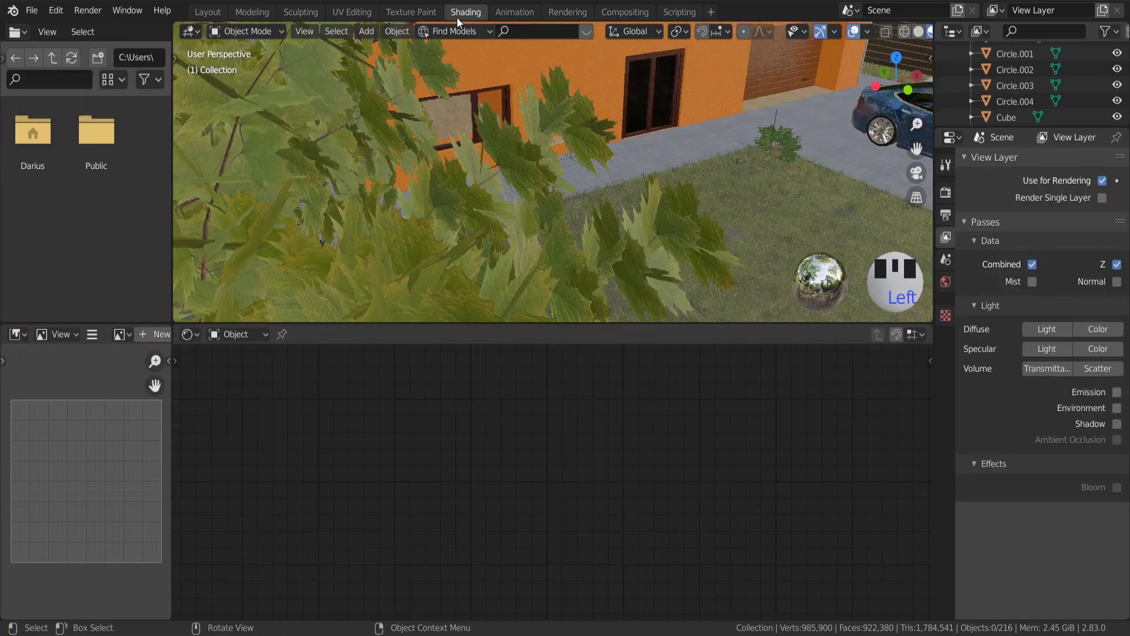
left_click(226, 336)
left_click(232, 371)
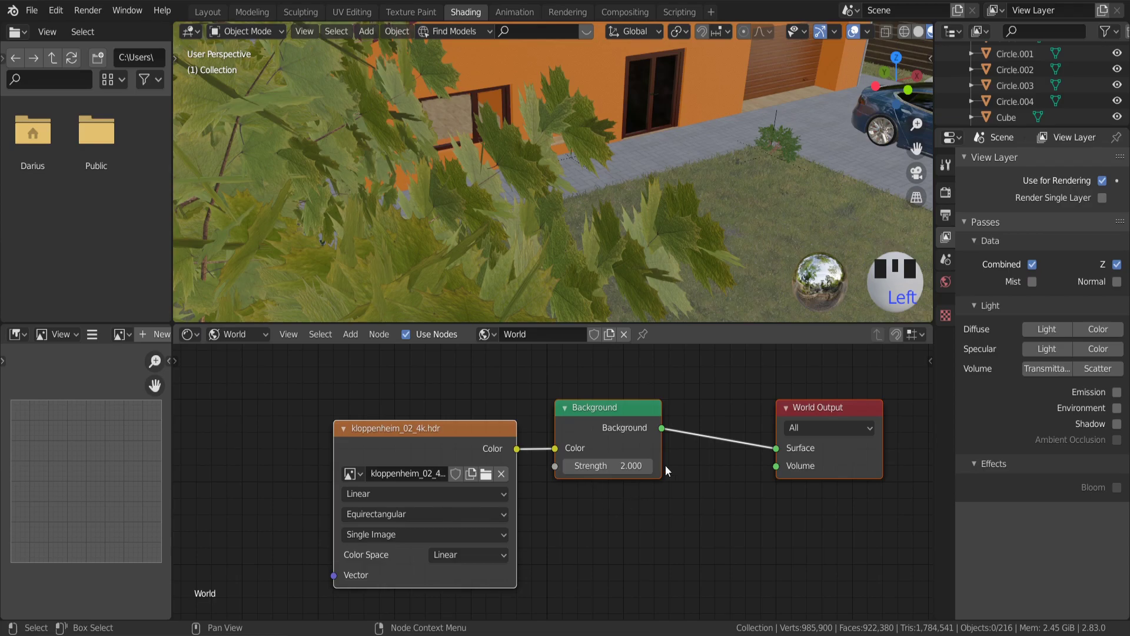
scroll(665, 465, "down", 4)
scroll(736, 209, "down", 3)
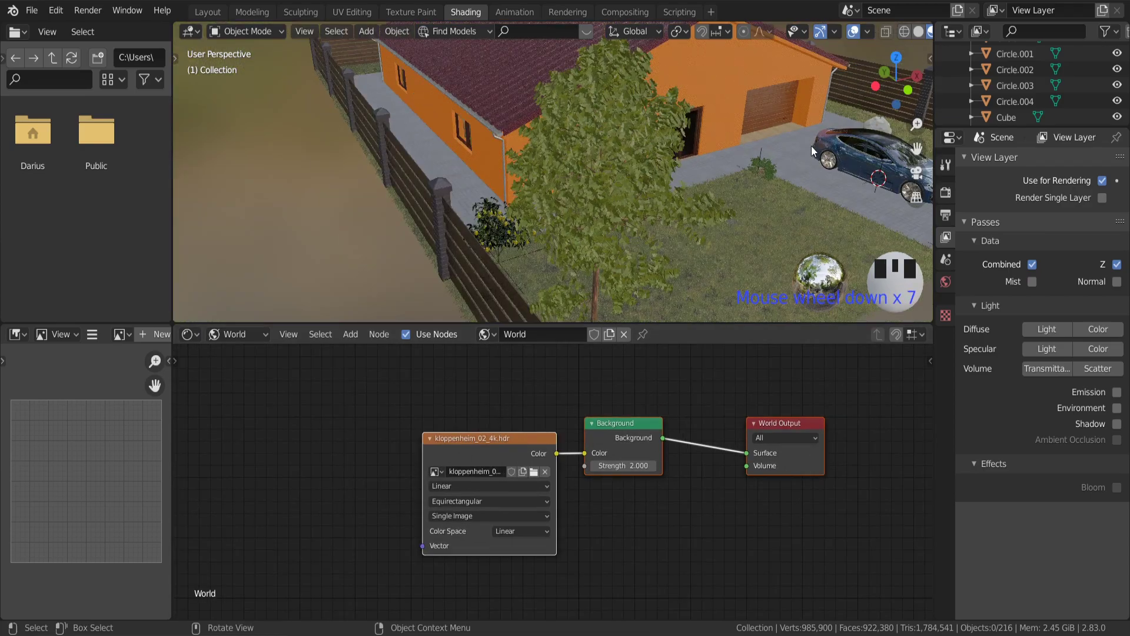
Check the sidebar's View options, then look through the scene camera with Numpad 0
key("n")
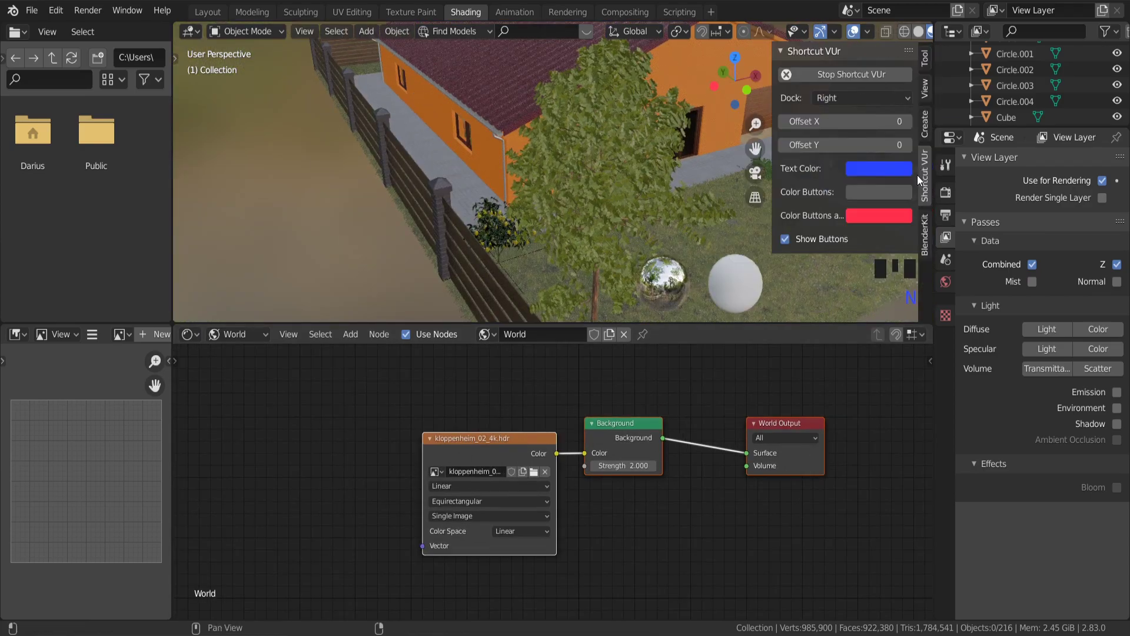
left_click(926, 89)
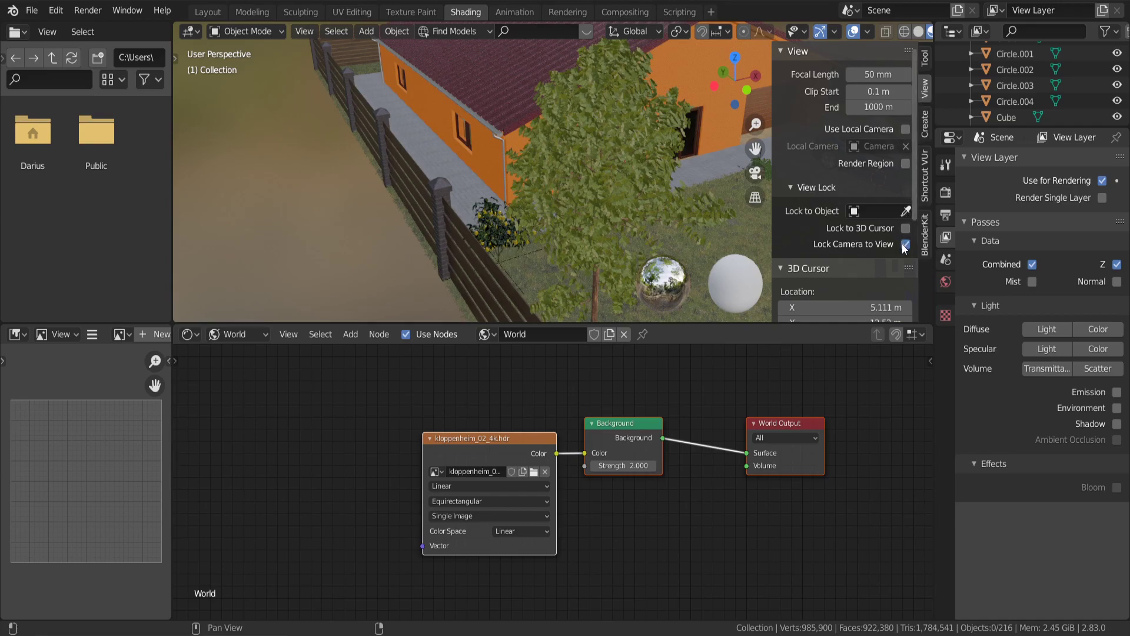
key("n")
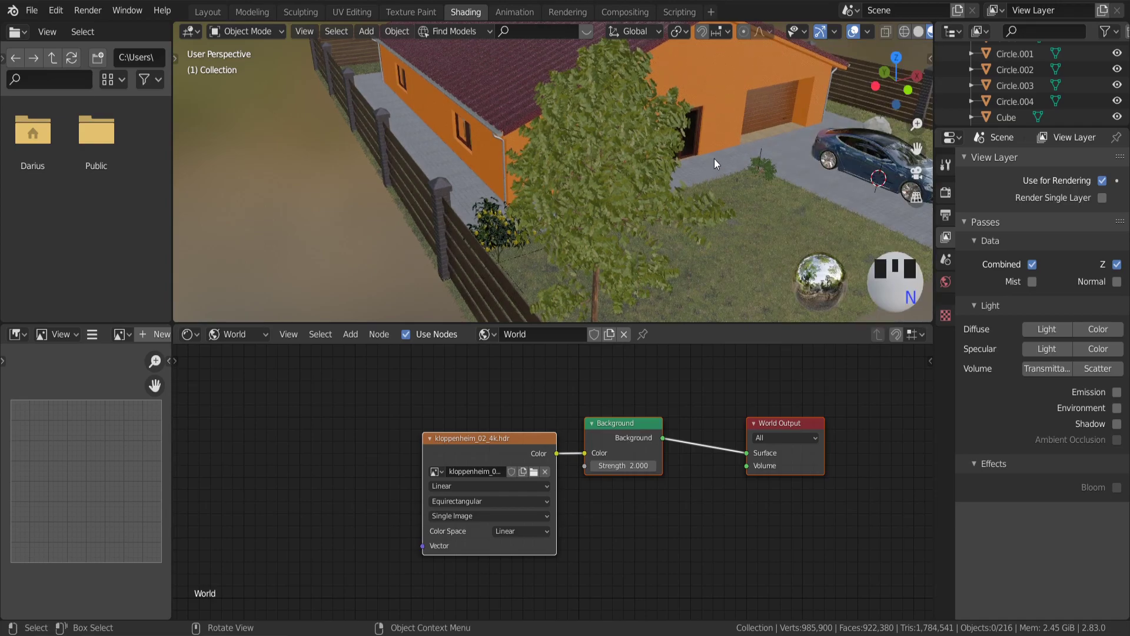
key("KP_0")
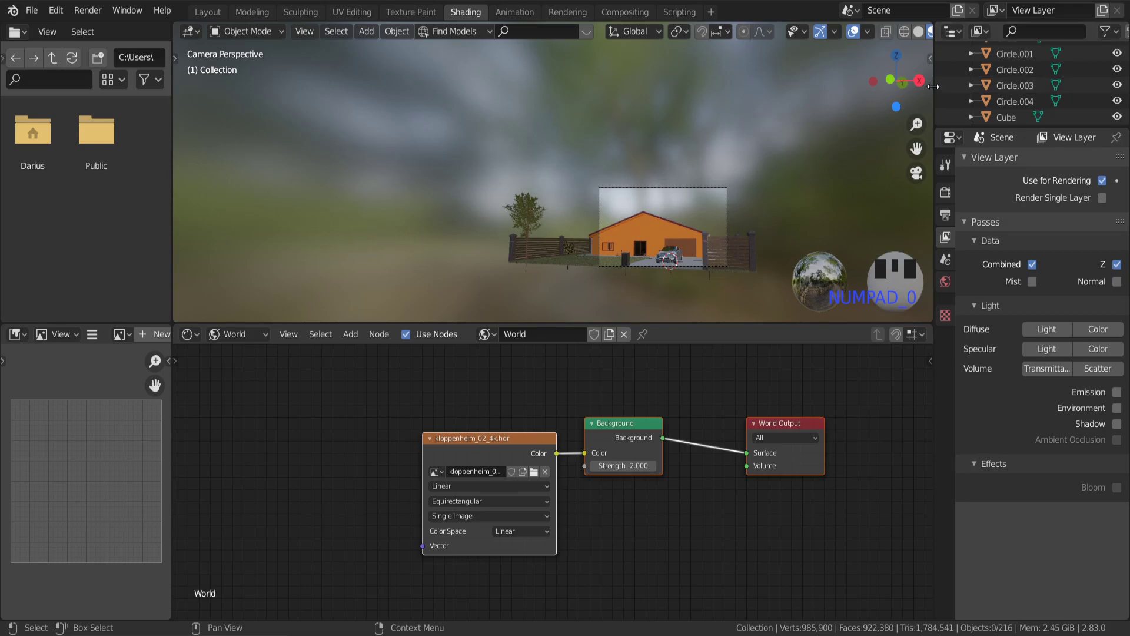
Turn on Rendered viewport shading and clear the node and object selections
mouse_move(936, 89)
left_mouse_down()
mouse_move(941, 120)
mouse_move(1037, 106)
left_mouse_up()
left_click(1008, 33)
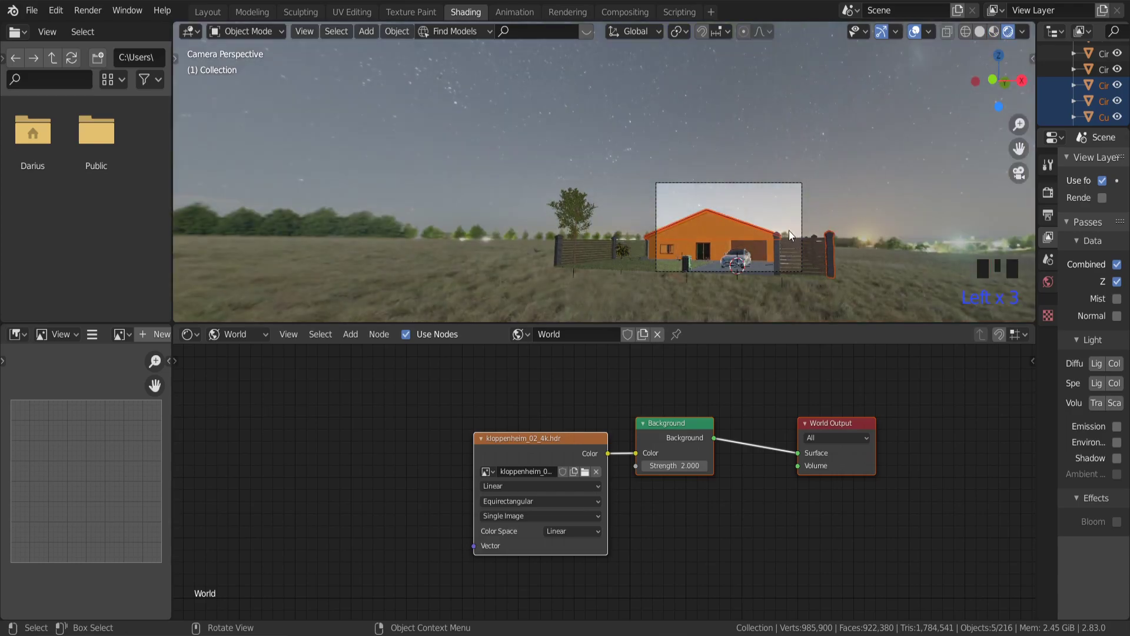
left_click(693, 541)
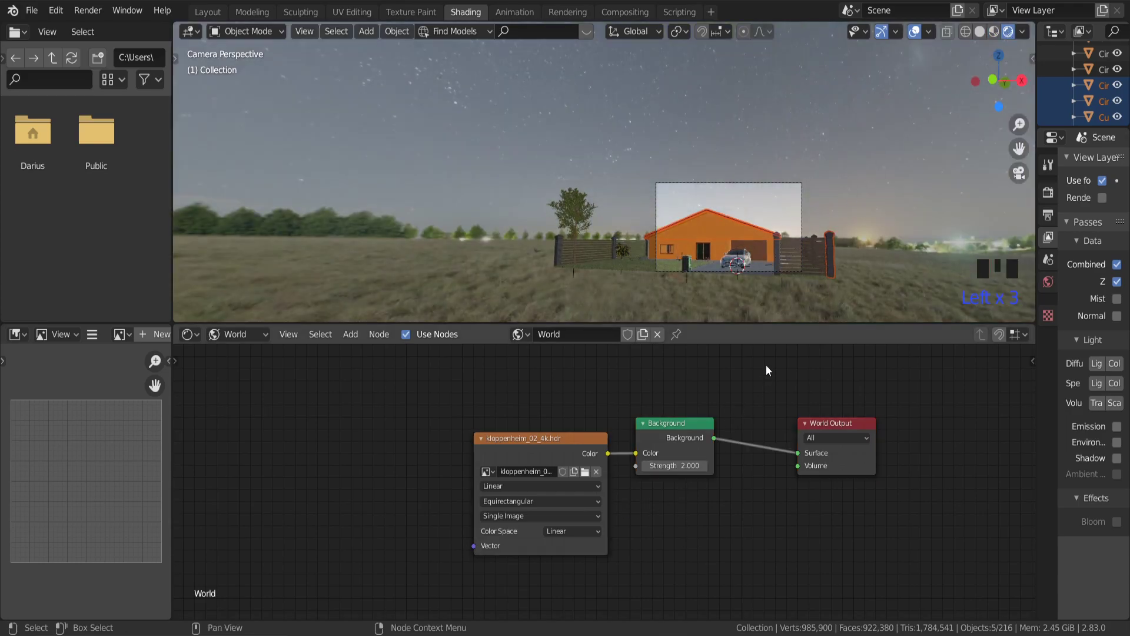
scroll(783, 241, "up", 2)
left_click(777, 207)
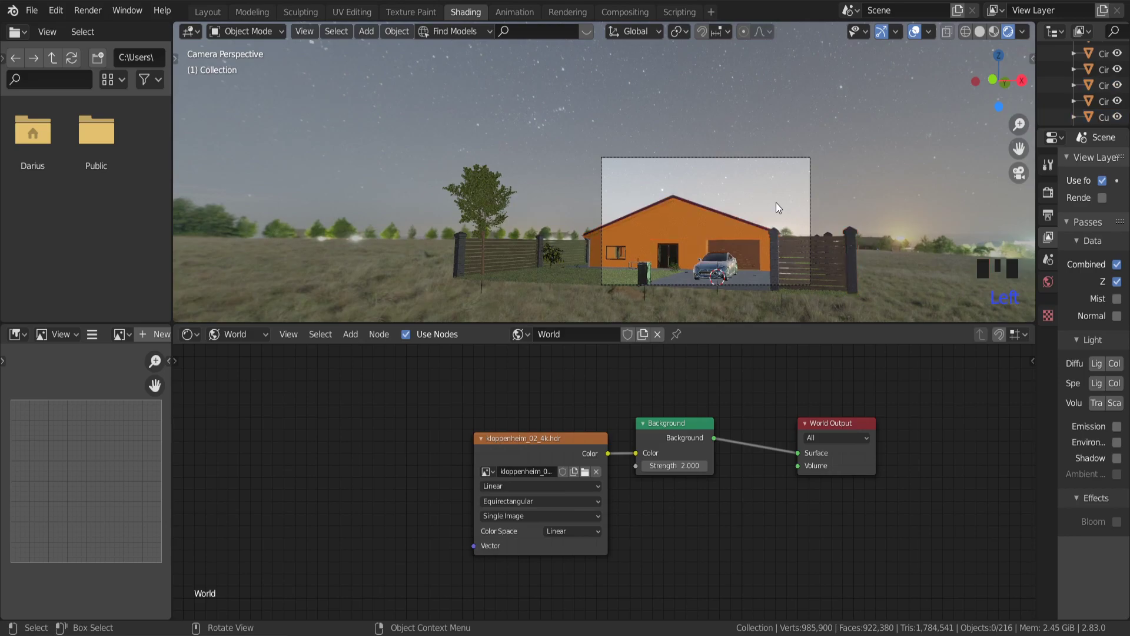
Add a Mapping node to the left of the Environment Texture node
key("shift+a")
left_click(355, 458)
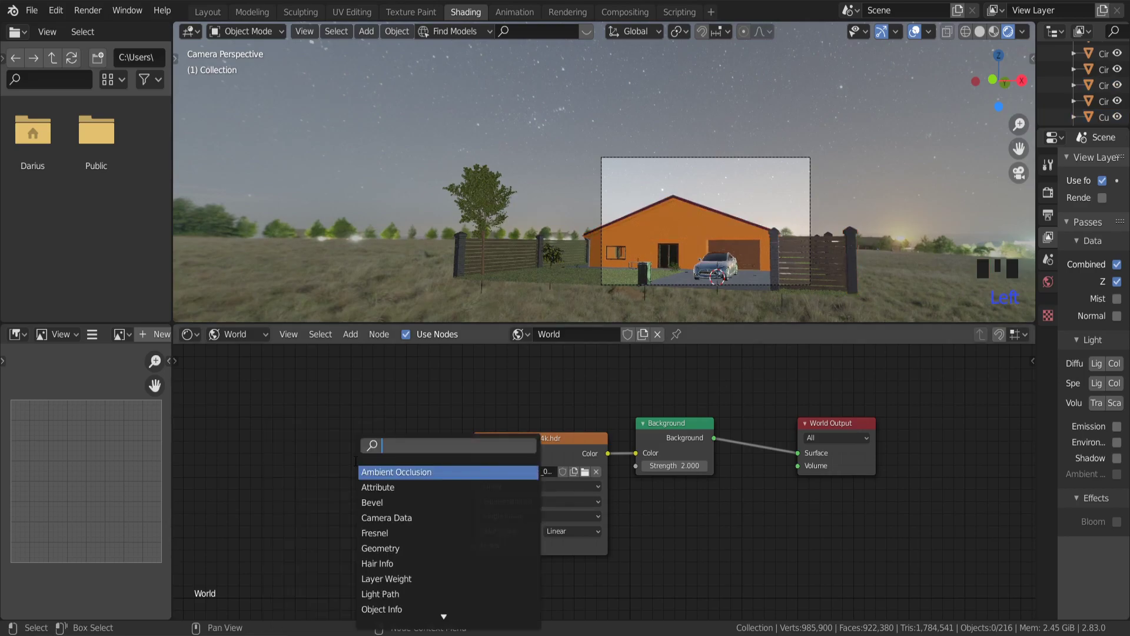
type("ma")
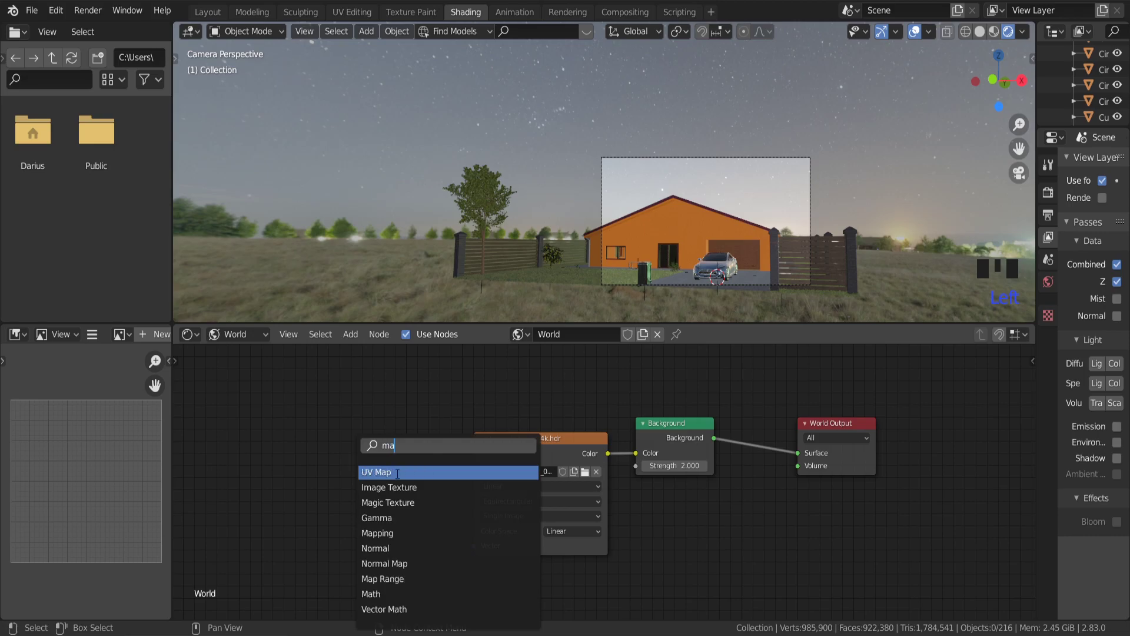
type("p")
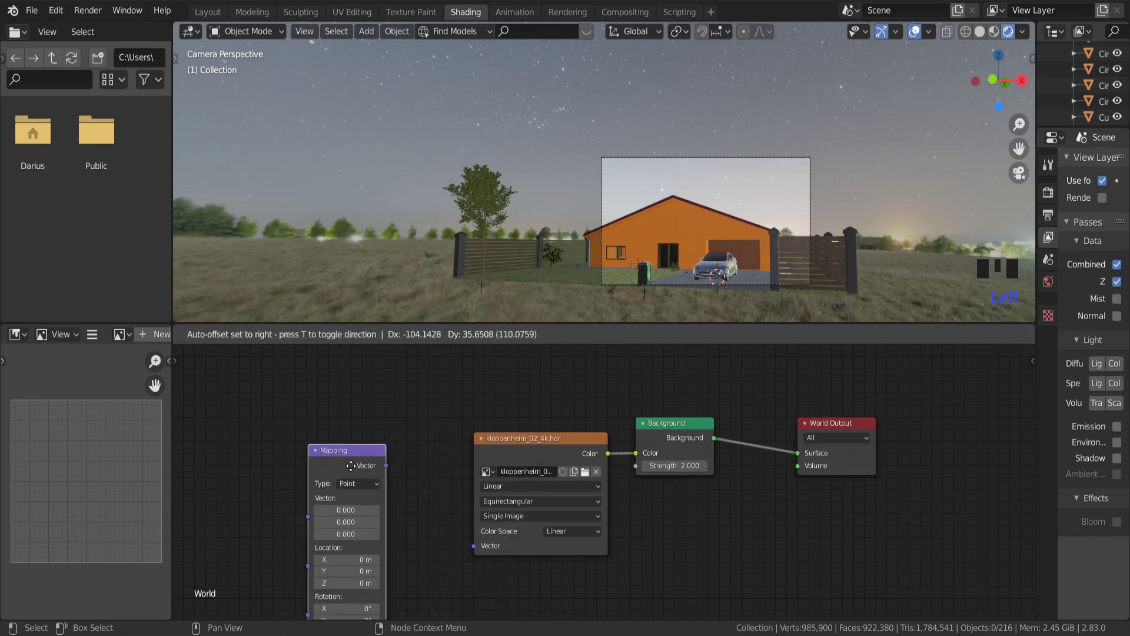
left_click(382, 487)
left_click(287, 432)
Add a Texture Coordinate node and link Generated to Mapping to the image's Vector input
key("shift+a")
left_click(288, 428)
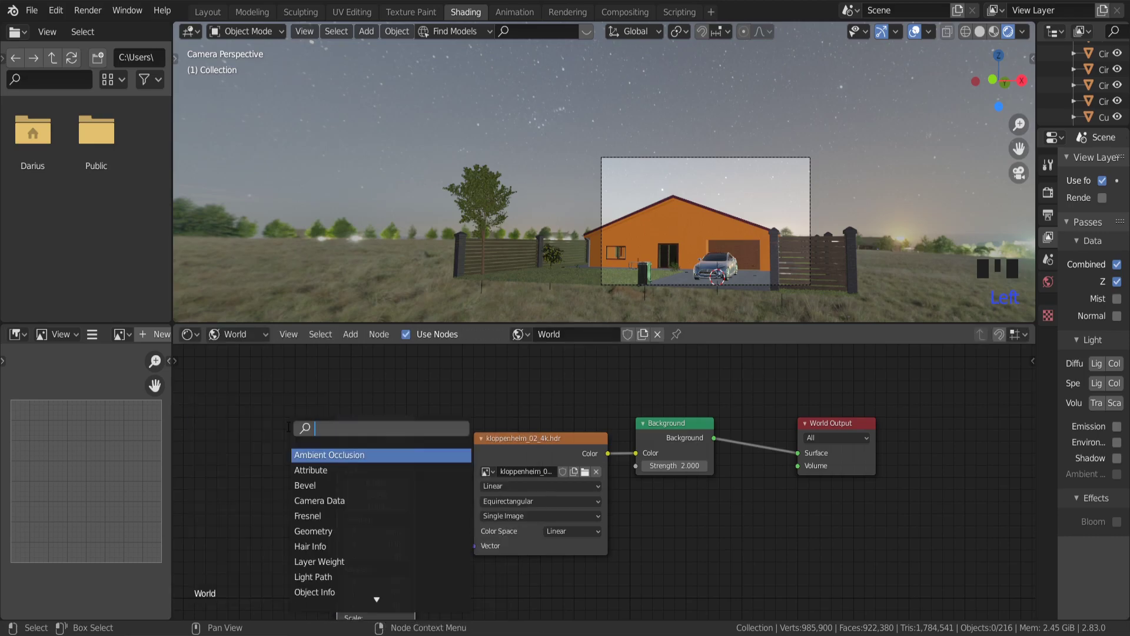
type("tex")
key("Return")
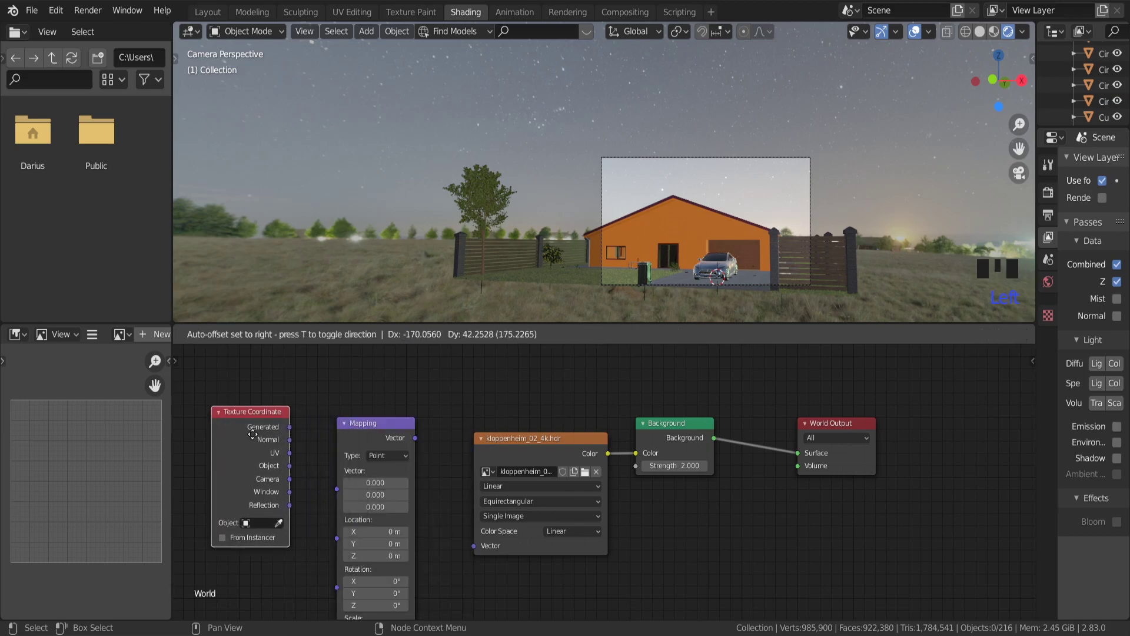
left_click(292, 439)
left_click_drag(289, 428, 336, 489)
left_click_drag(416, 440, 472, 549)
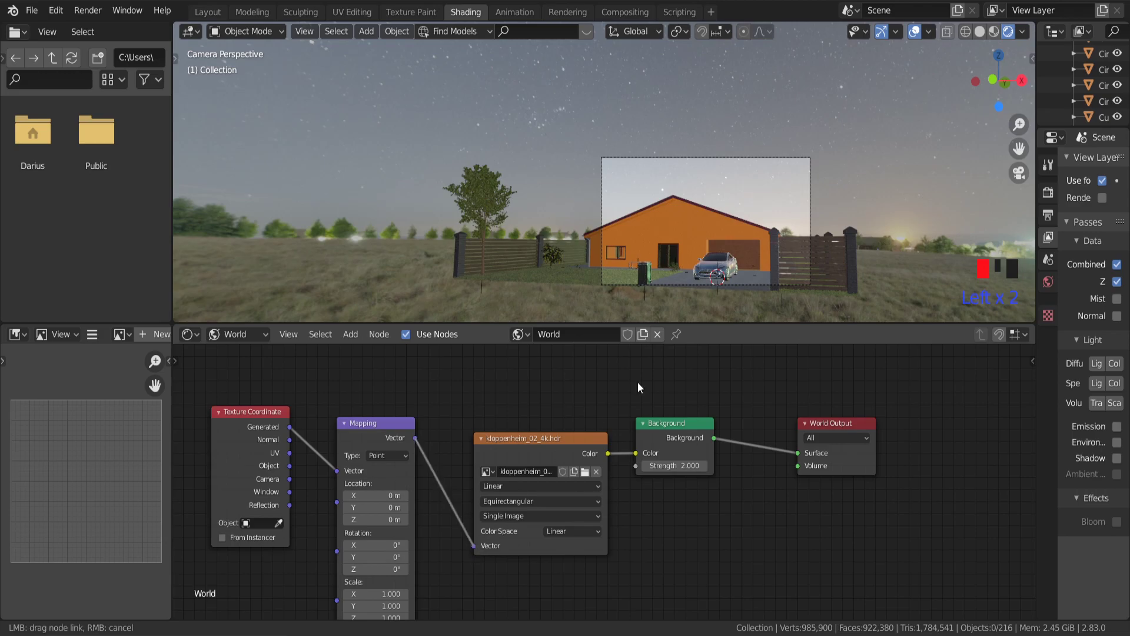
Rotate the HDRI with the Mapping node to X 1°, Y 1.6°, Z -259°
scroll(805, 248, "up", 4)
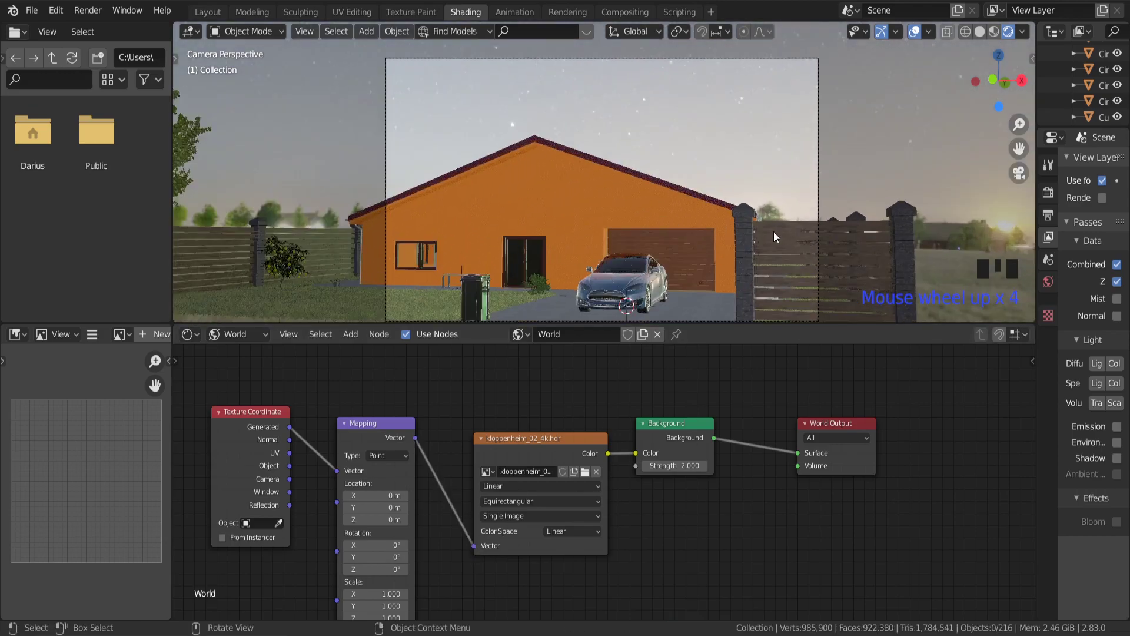
scroll(776, 227, "down", 3)
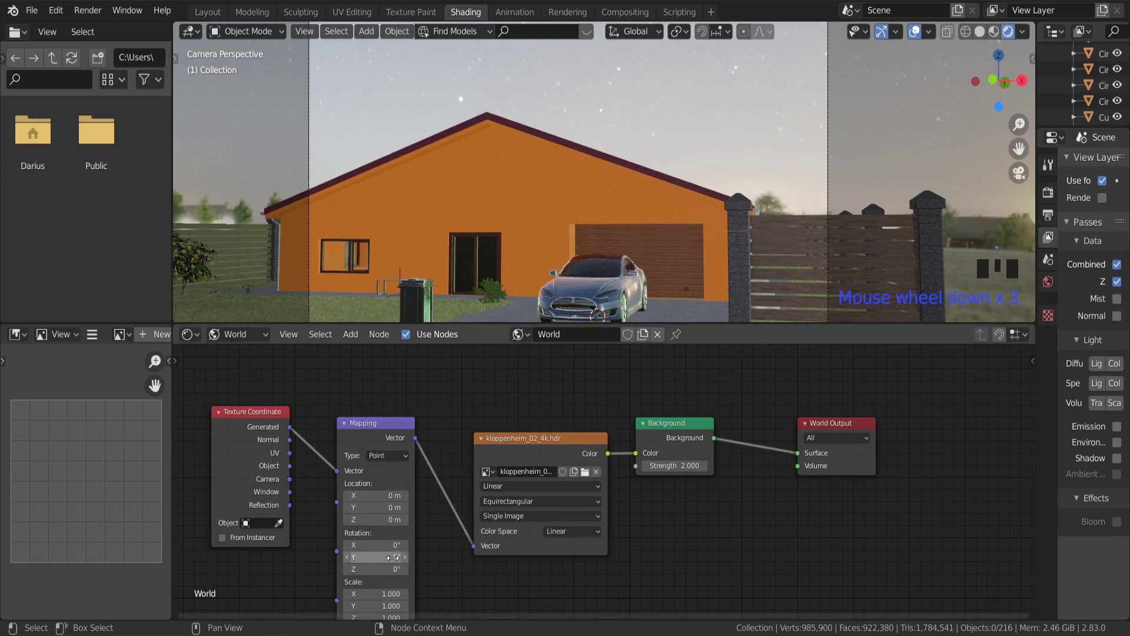
left_click_drag(377, 569, 853, 569)
scroll(724, 168, "down", 1)
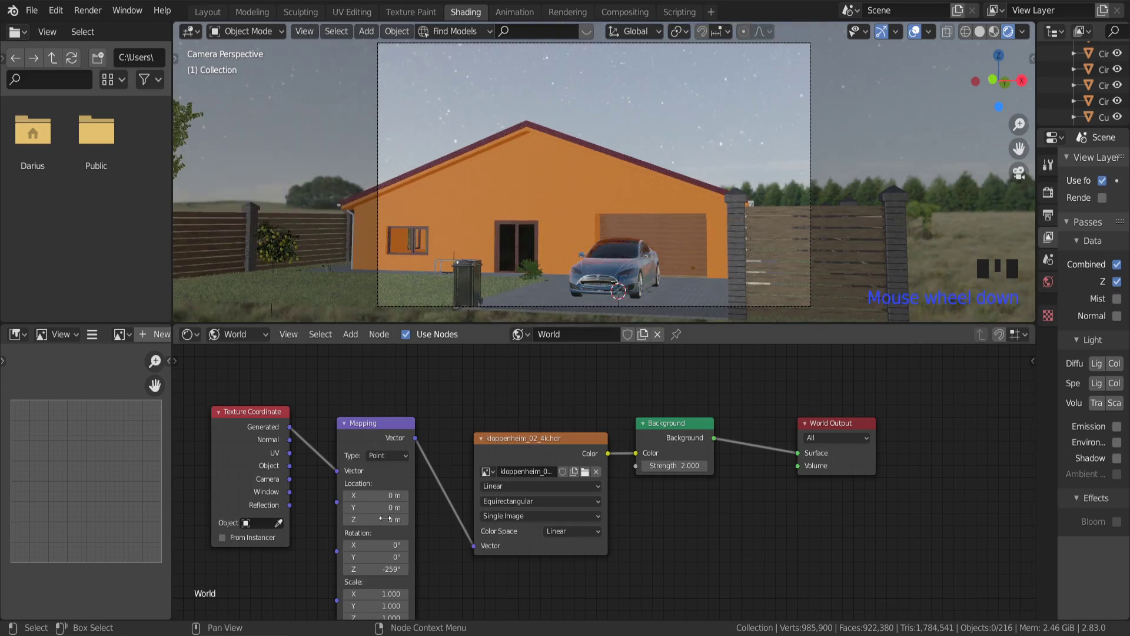
mouse_move(376, 557)
left_mouse_down()
mouse_move(401, 557)
mouse_move(382, 557)
mouse_move(384, 544)
left_mouse_up()
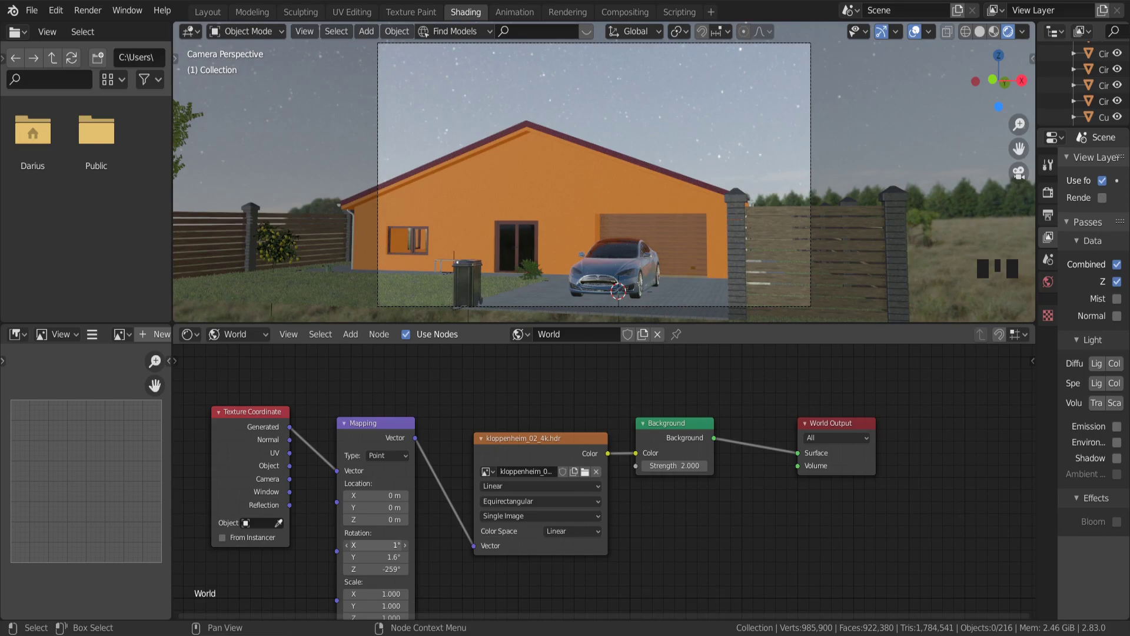
Lower the Background Strength to 1.000
left_click(676, 470)
type("1")
left_click(700, 452)
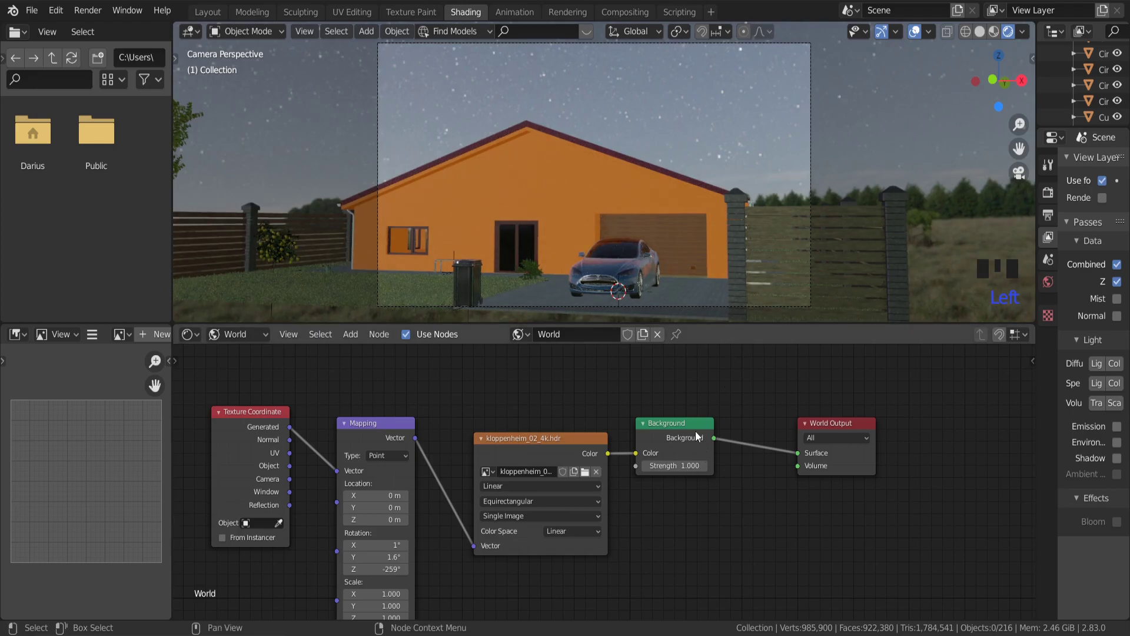
Orbit toward the house and switch the render engine to Cycles for a path-traced preview
middle_click_drag(682, 229, 949, 289)
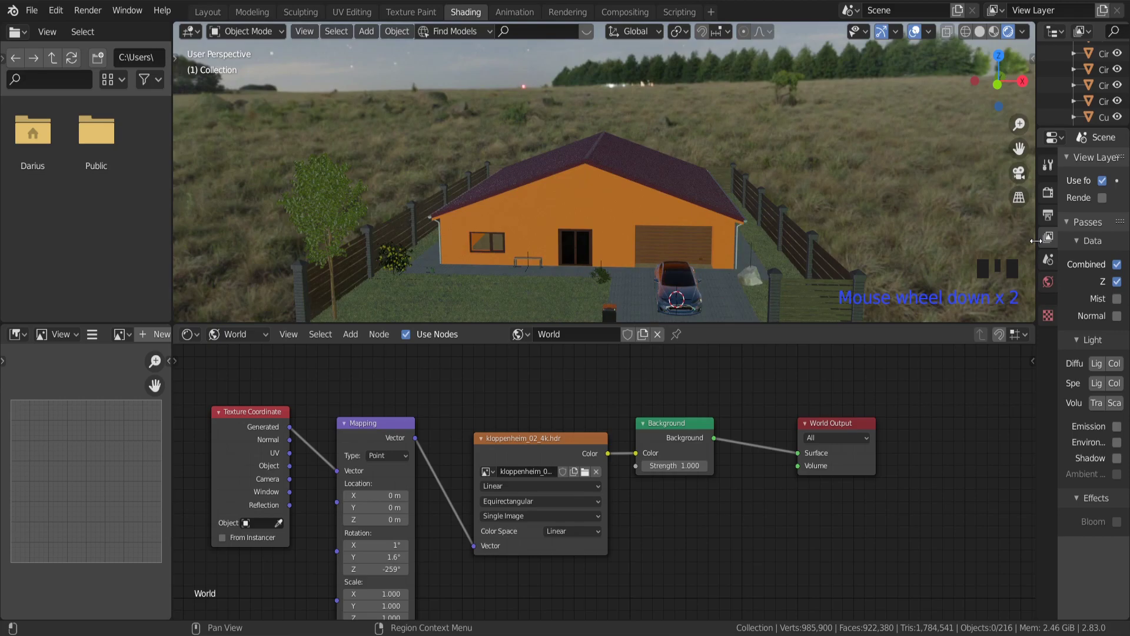
left_click_drag(1036, 246, 823, 246)
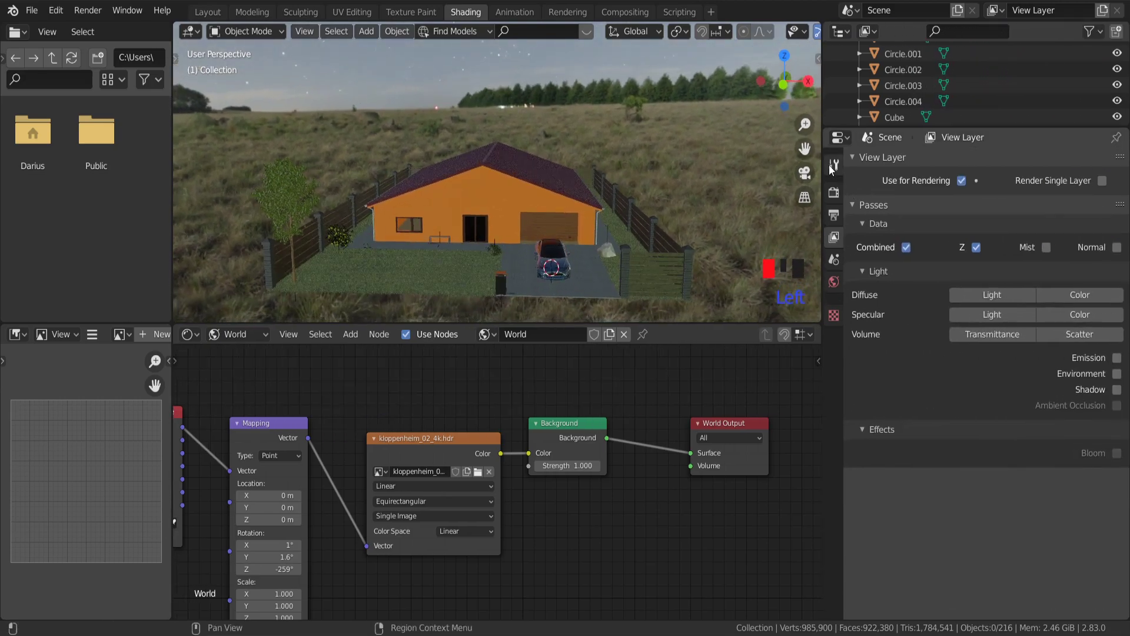
left_click(834, 174)
left_click(833, 191)
left_click(1054, 161)
left_click(1042, 215)
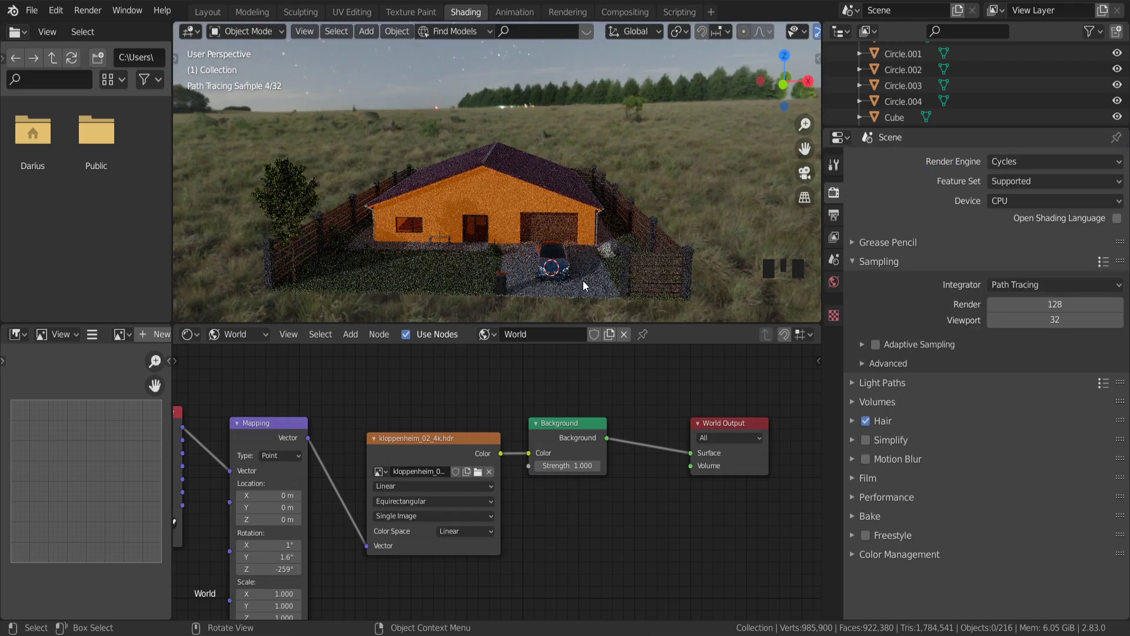
scroll(584, 281, "up", 4)
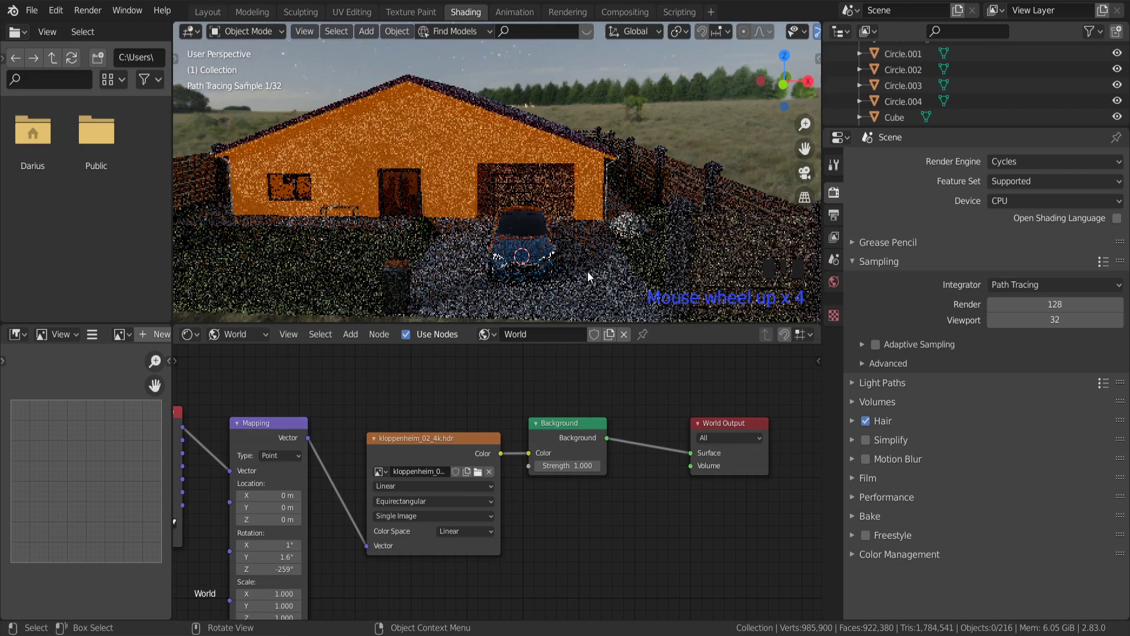